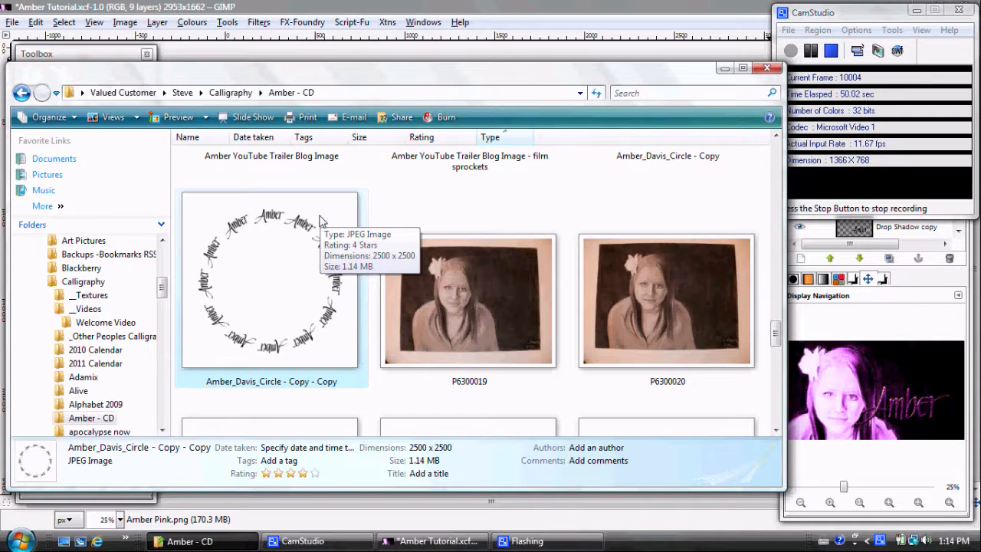
Step: Bring the selected 2500 x 2500 circular calligraphy JPEG into the Amber Tutorial image as a layer and invert its colours
left_click_drag(314, 220, 367, 53)
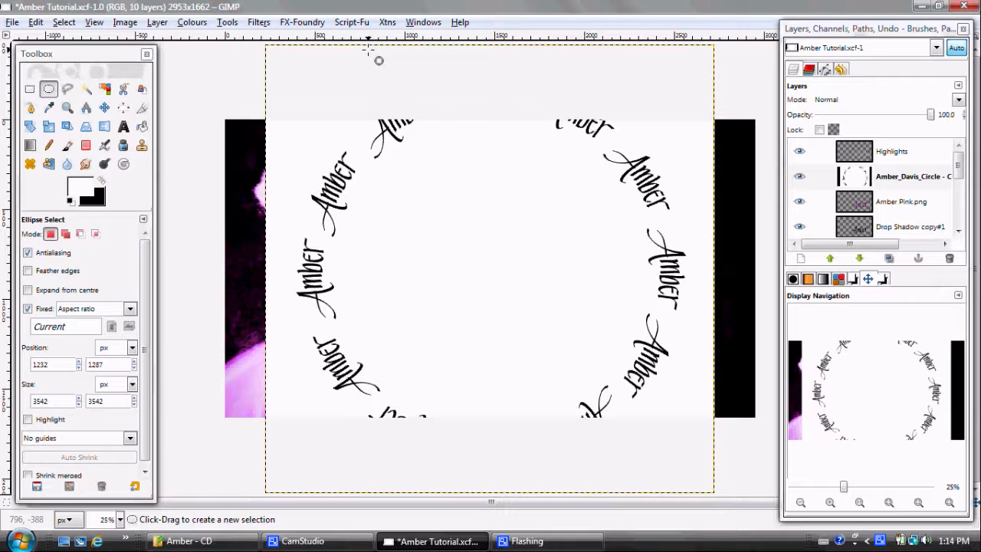
left_click(188, 23)
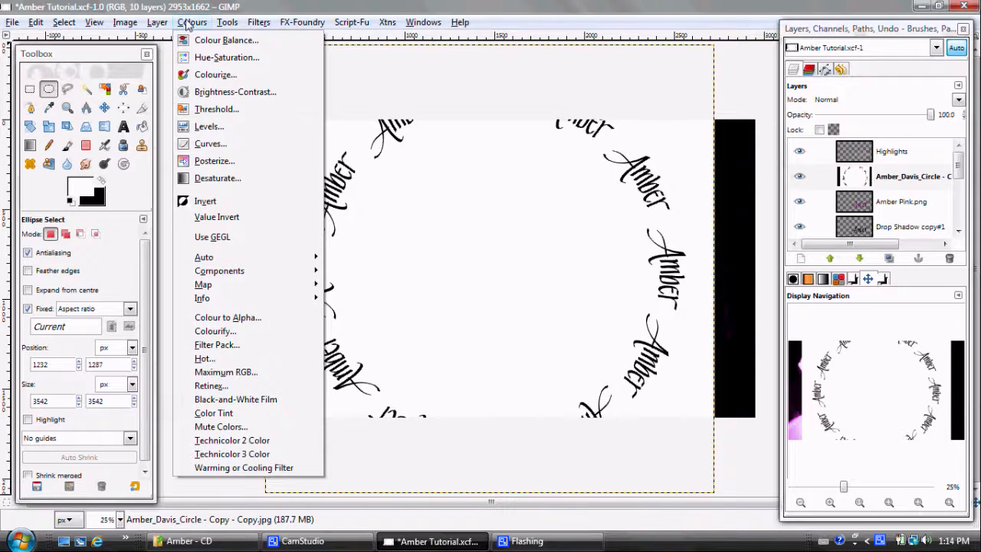
left_click(206, 203)
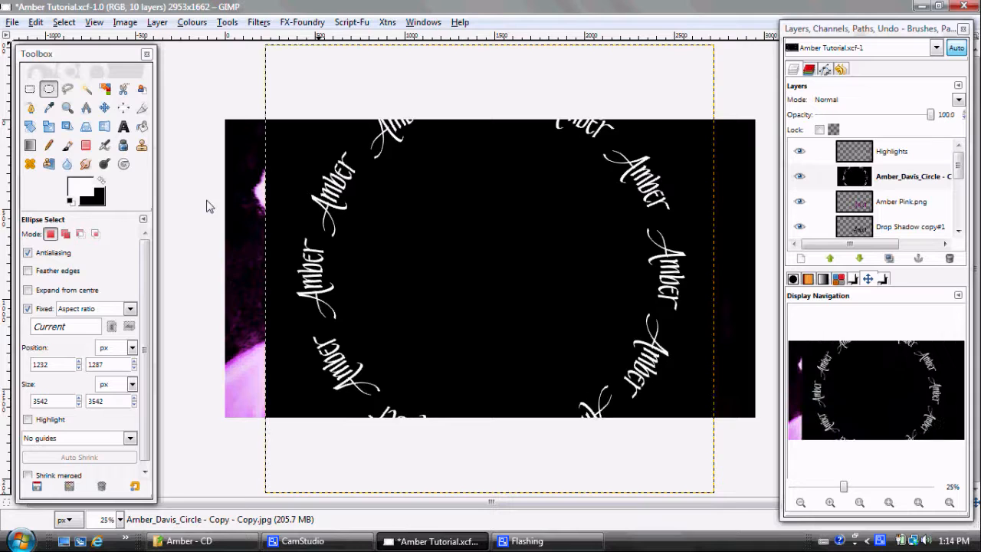
Step: Remove the black background from the inverted calligraphy circle layer by converting black to transparency with Colour to Alpha
left_click(188, 23)
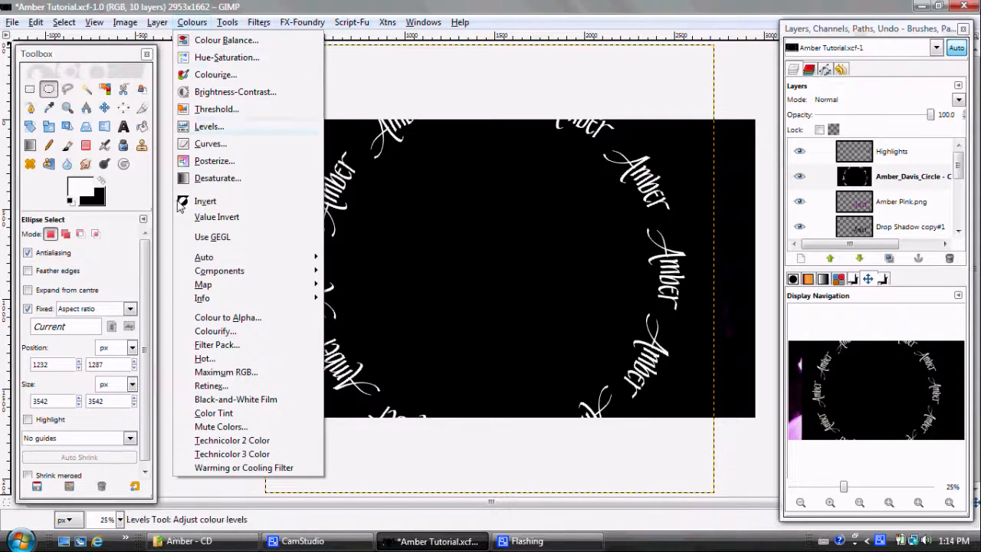
left_click(228, 318)
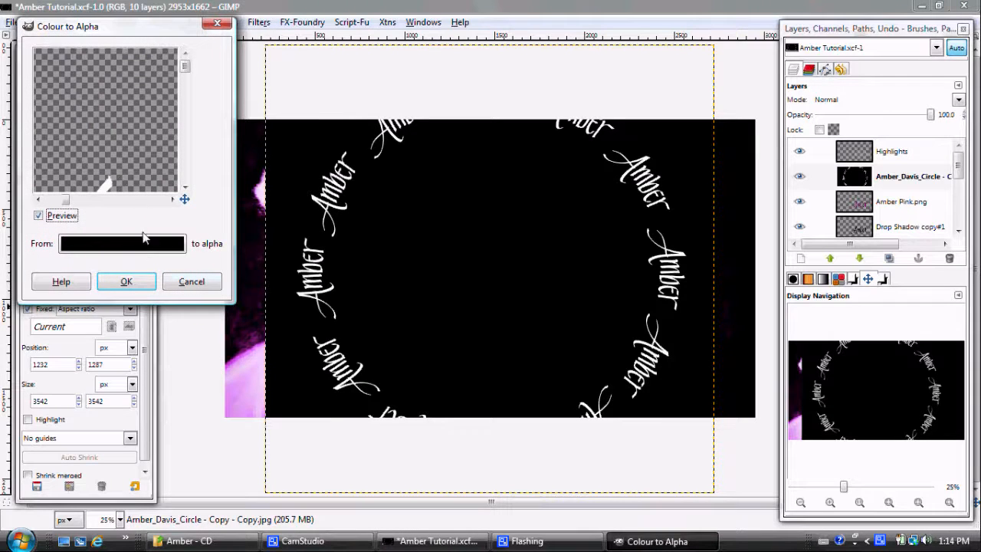
mouse_move(185, 200)
left_mouse_down()
mouse_move(190, 207)
mouse_move(181, 203)
left_mouse_up()
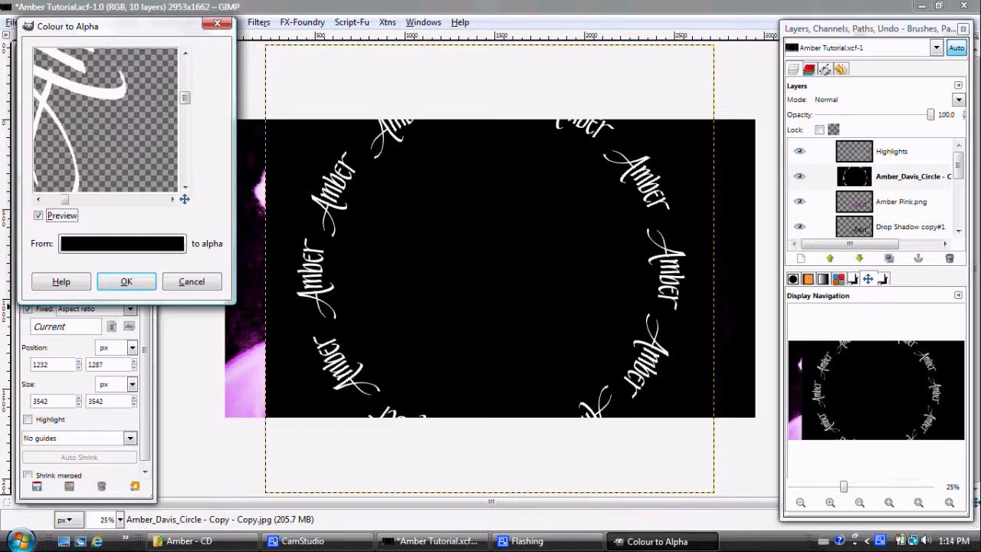
left_click(131, 281)
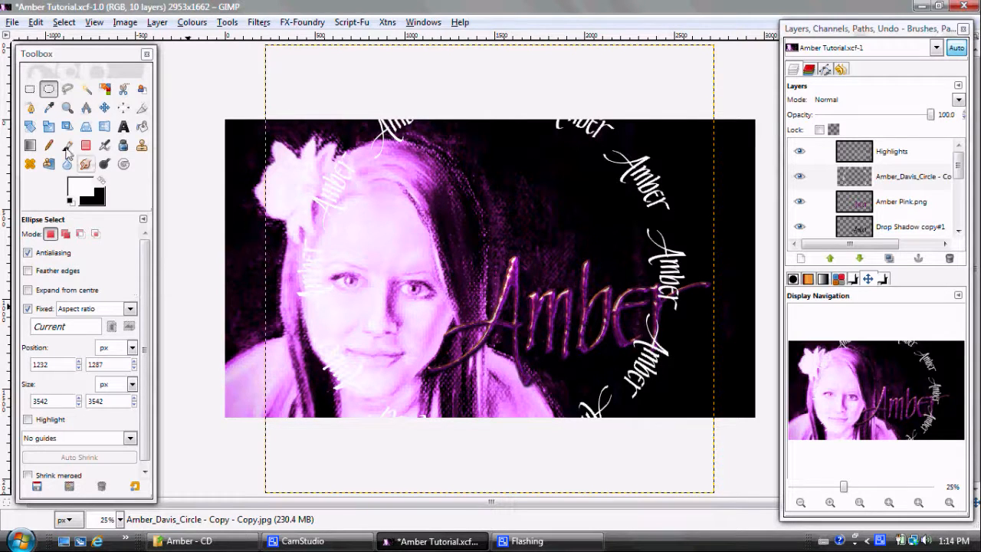
Step: Raise the calligraphy circle layer to the top of the stack and rotate it slightly counter-clockwise about its centre
left_click(30, 126)
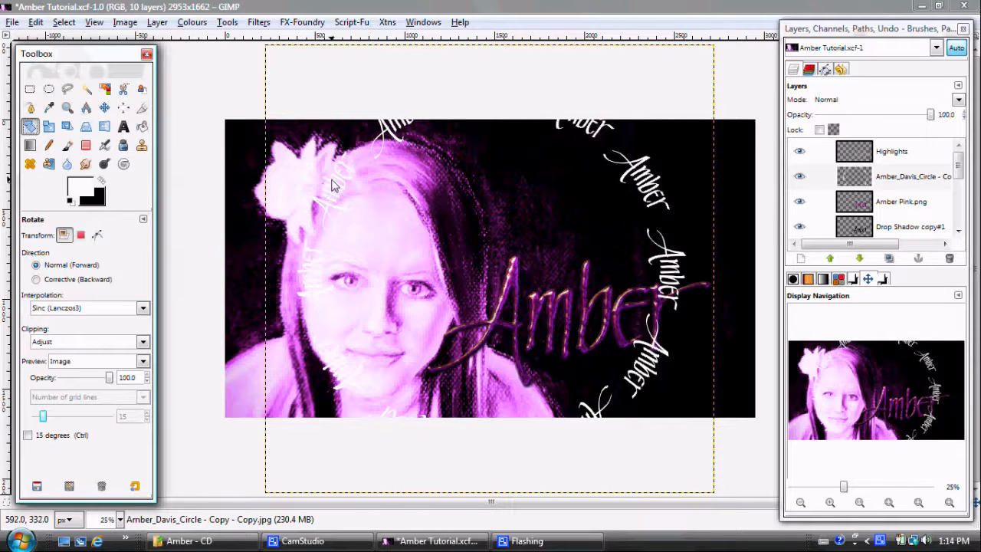
left_click(837, 258)
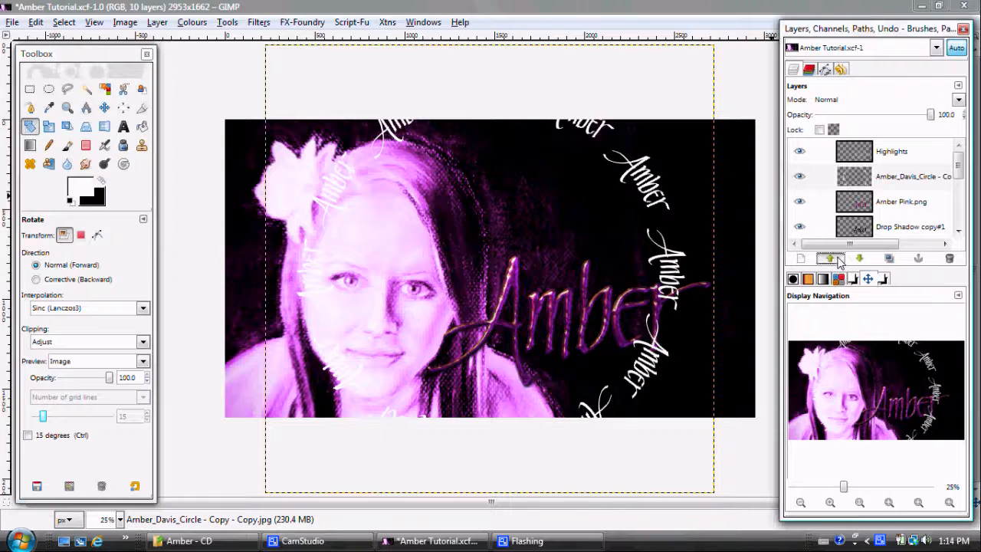
left_click(645, 163)
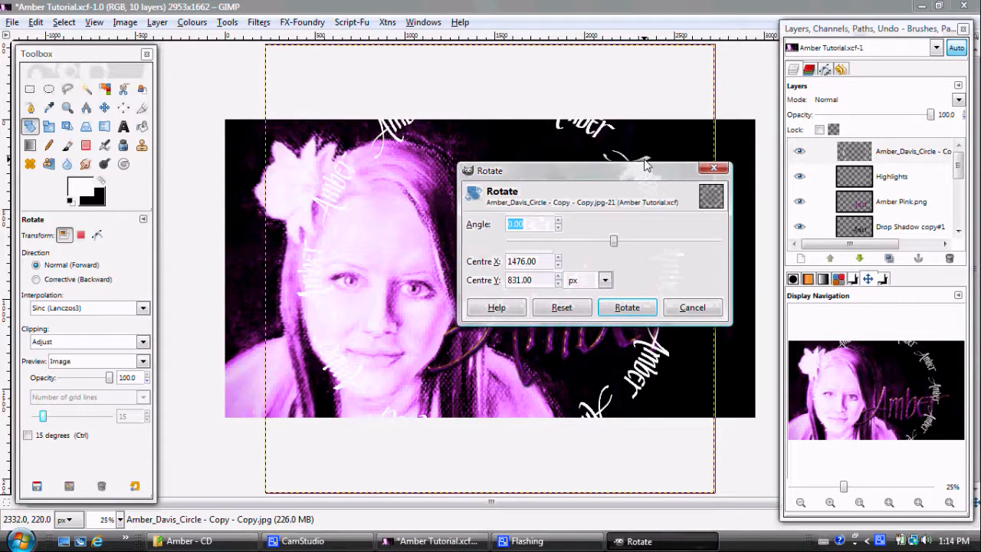
left_click_drag(650, 176, 899, 62)
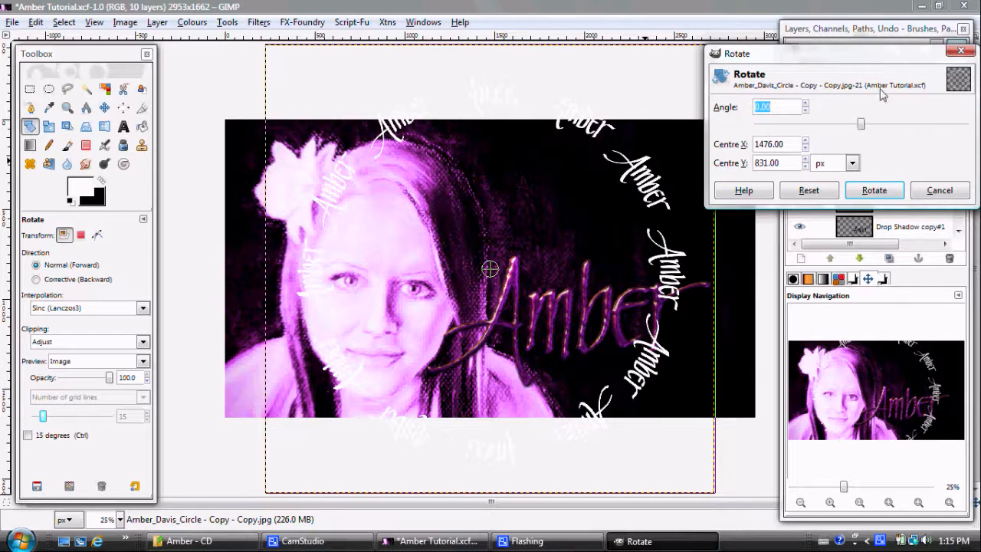
left_click(863, 125)
left_click_drag(863, 125, 860, 127)
left_click(874, 190)
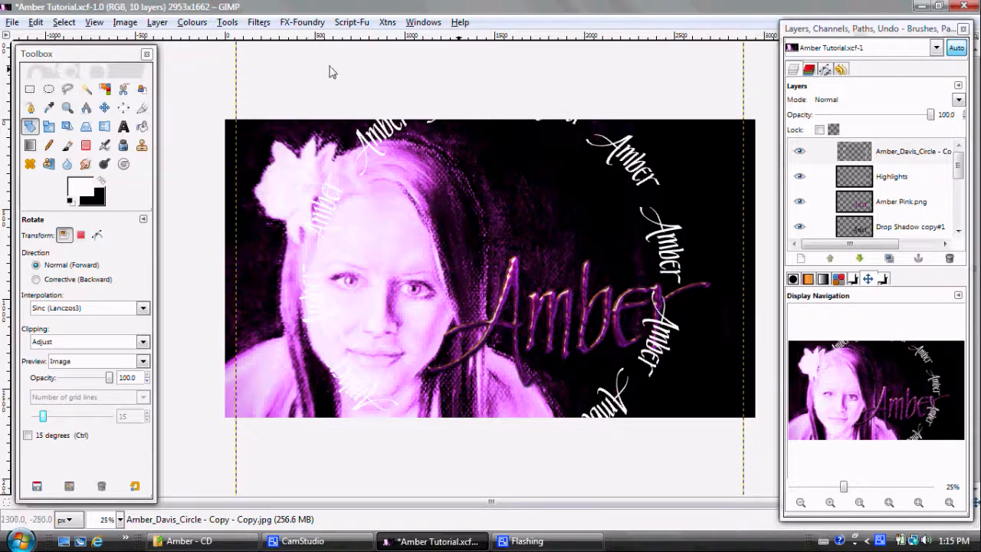
Step: Move the calligraphy circle about 375 px left and 55 px down so that it rings the portrait's face
left_click(103, 107)
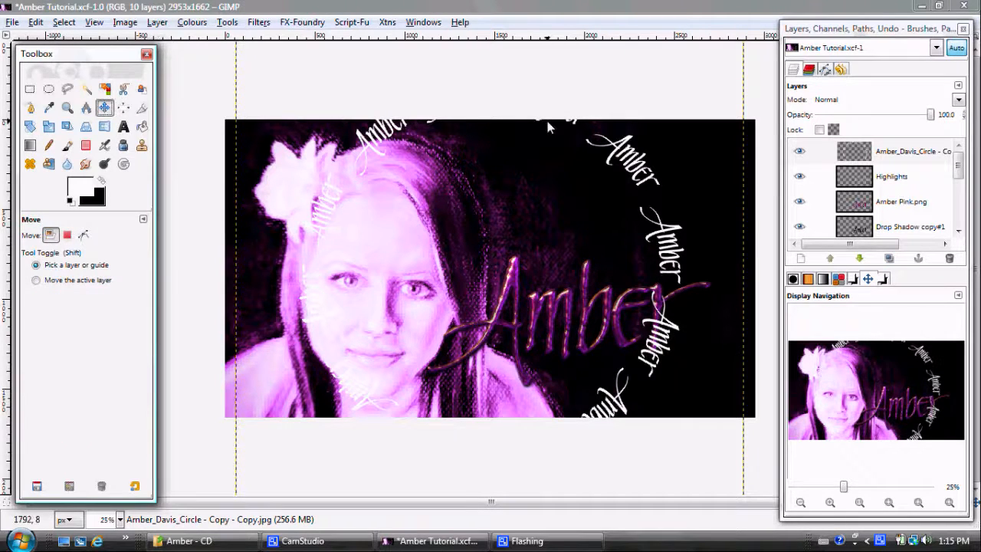
left_click(629, 142)
left_click_drag(628, 142, 553, 151)
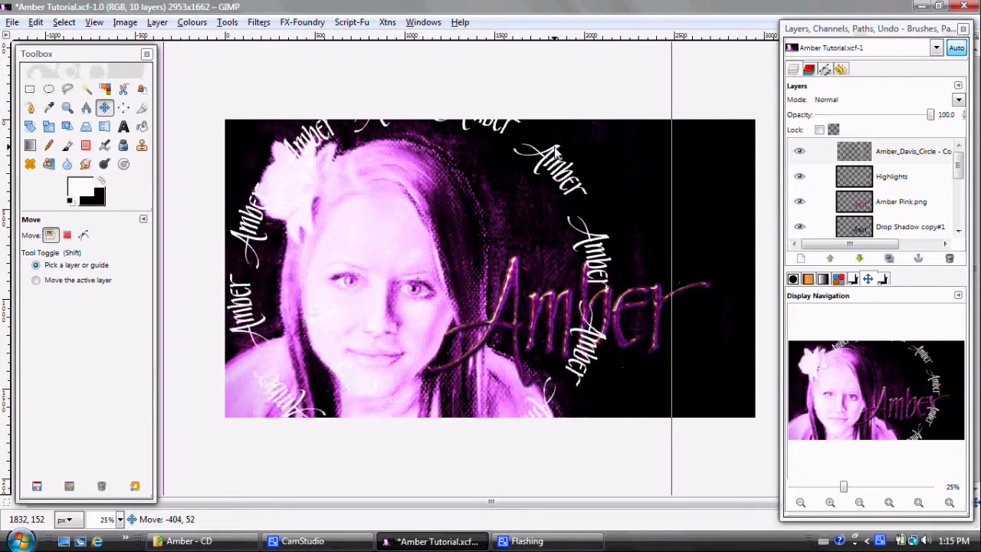
left_click_drag(555, 151, 560, 150)
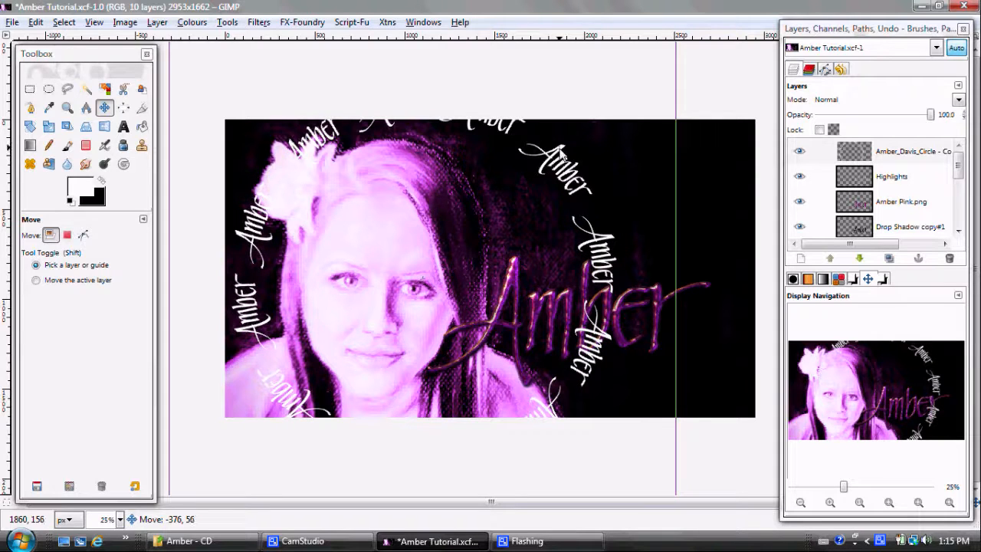
left_click_drag(560, 151, 562, 150)
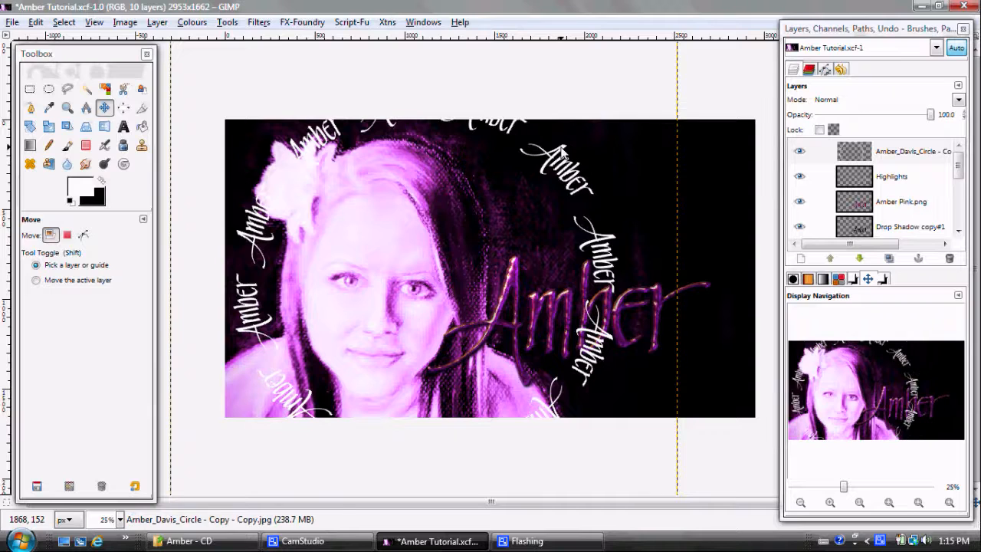
Step: Lower the calligraphy circle layer in the stack until it sits directly beneath the Drop Shadow layer
left_click(843, 149)
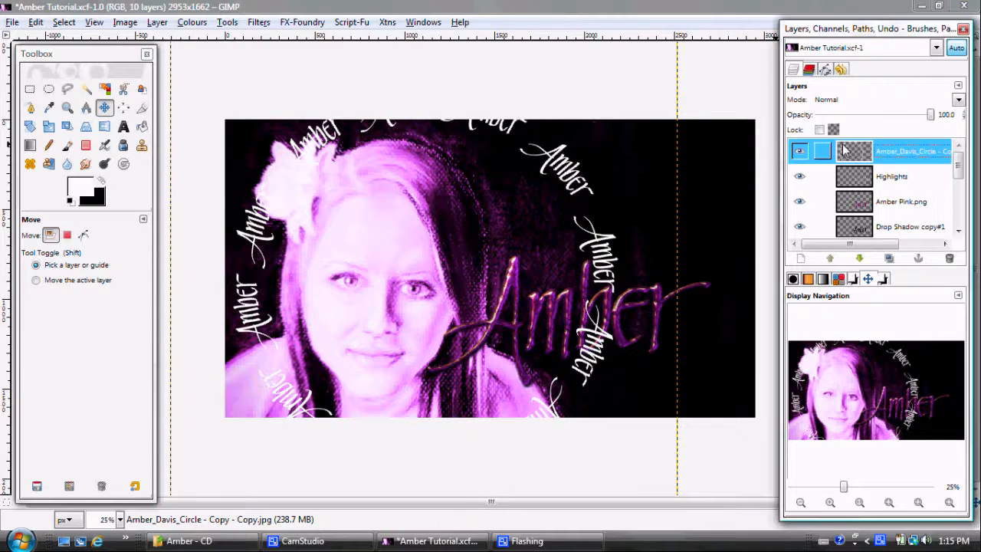
left_click(860, 259)
left_click(860, 259)
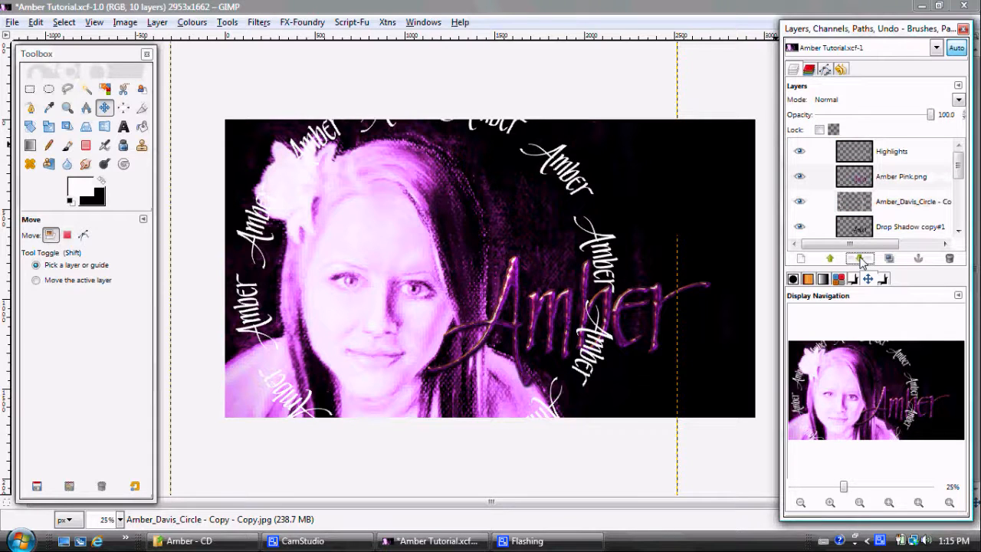
left_click(860, 259)
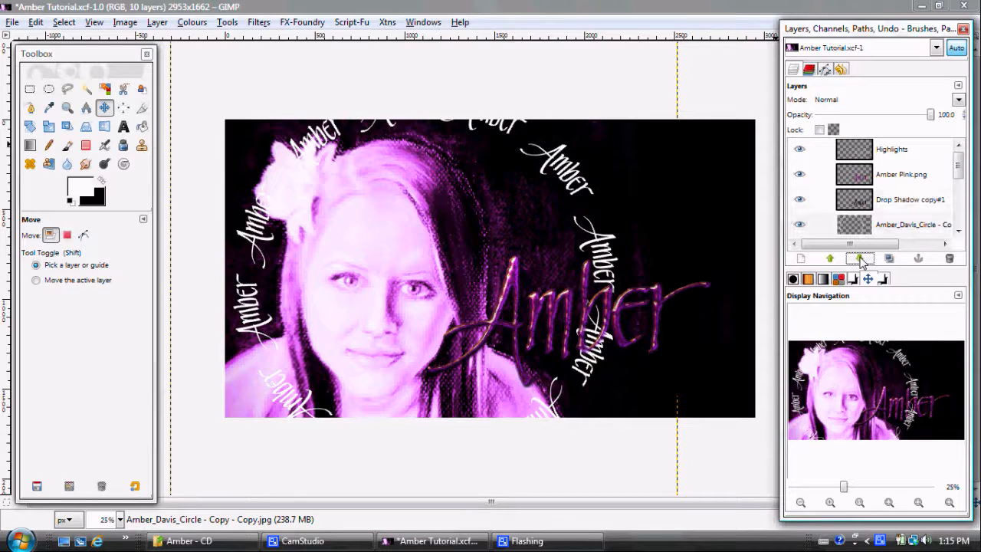
left_click(860, 259)
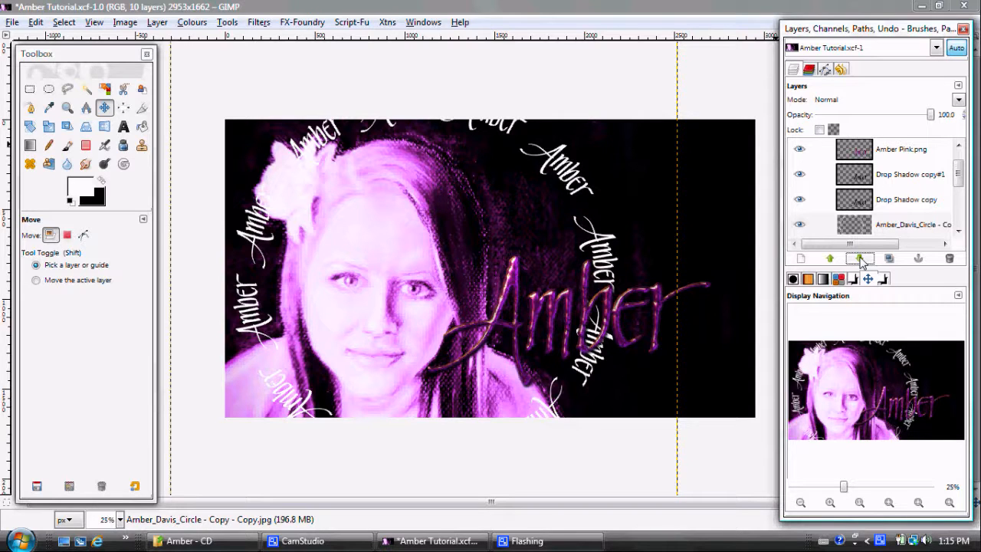
left_click(859, 259)
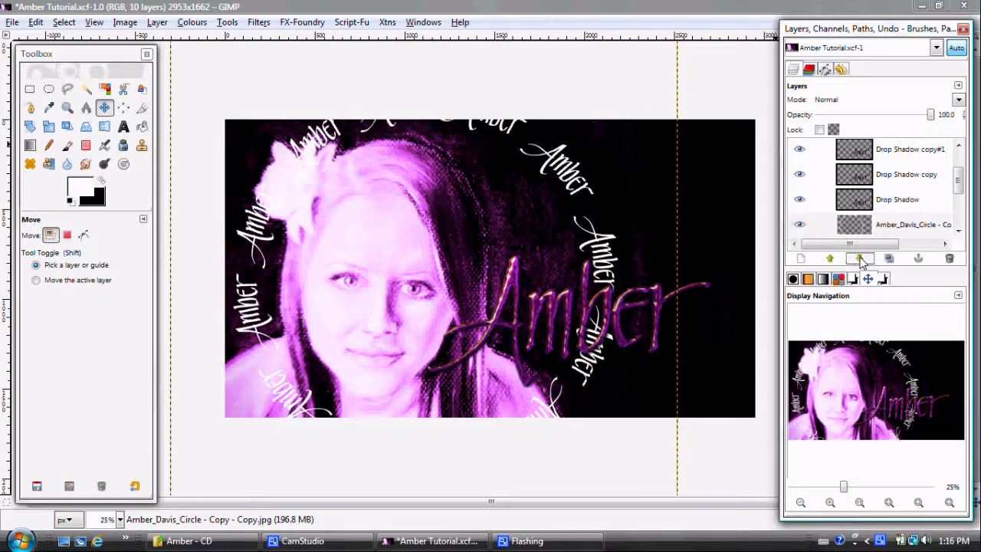
Step: Try the Dodge, Burn and Overlay blend modes on the calligraphy circle layer
left_click(959, 100)
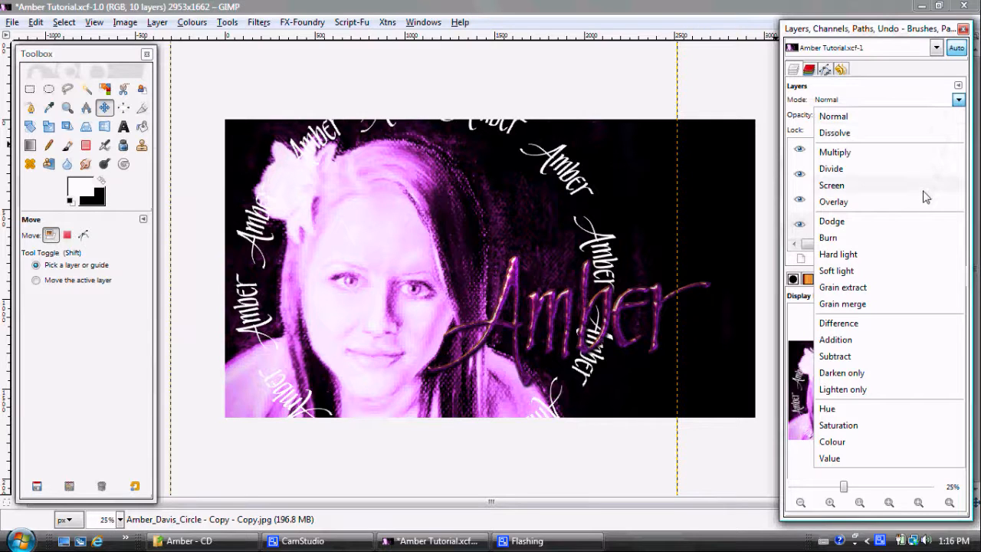
left_click(920, 226)
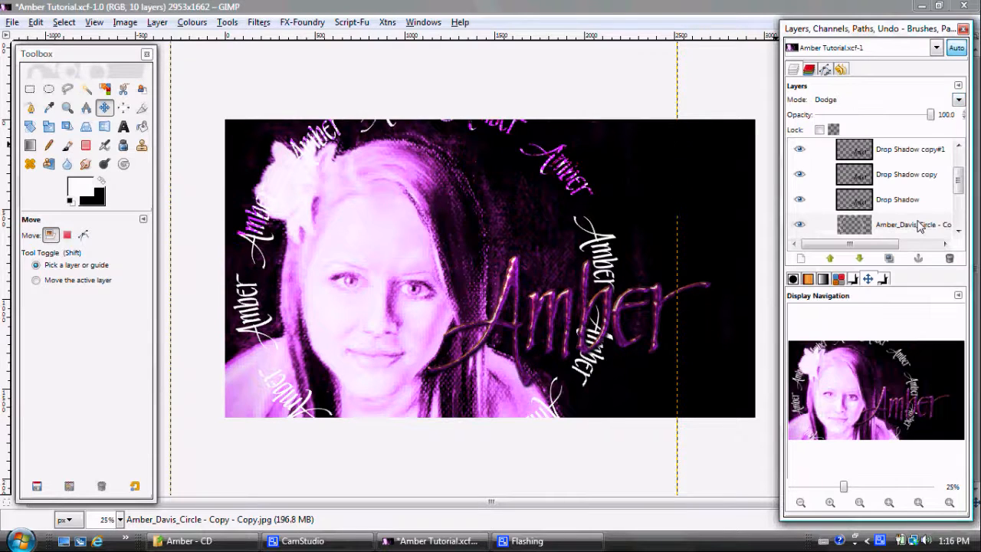
left_click(959, 100)
left_click(927, 238)
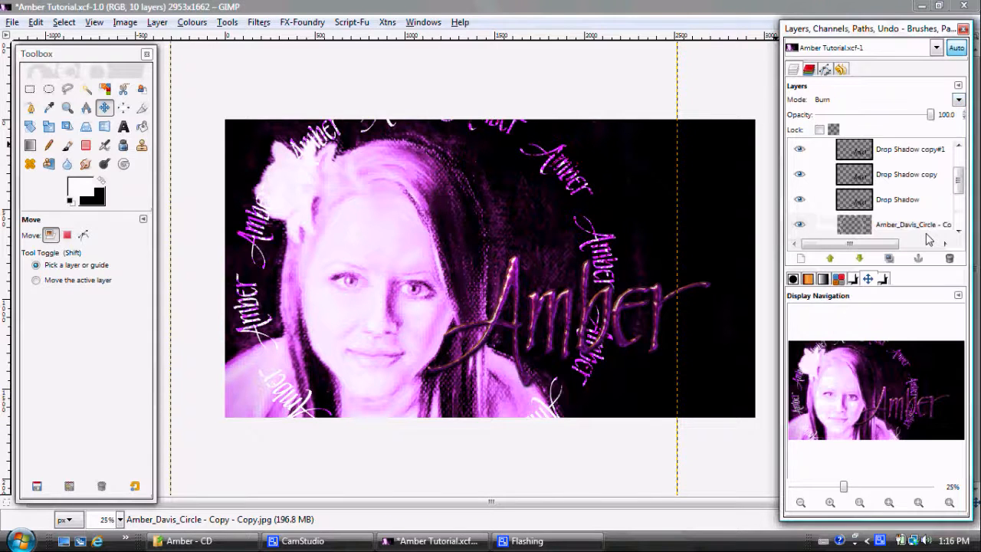
left_click(959, 100)
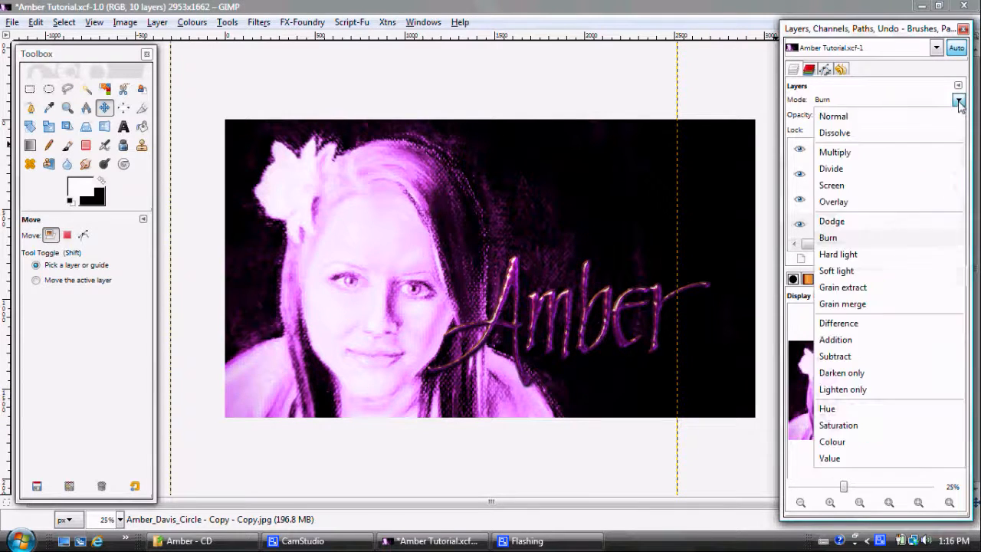
left_click(934, 201)
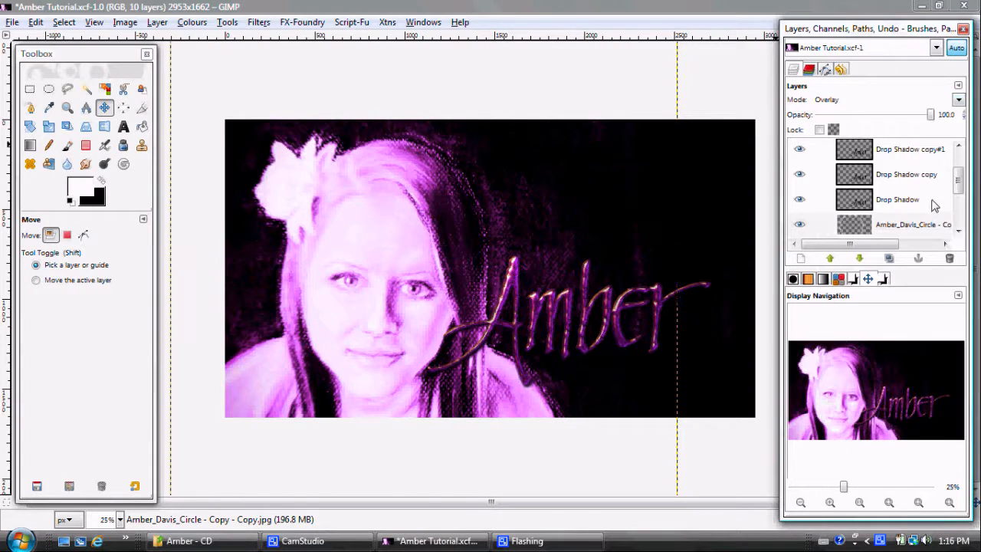
Step: Set the calligraphy circle layer's blend mode to Dodge and reduce its opacity to 59
left_click(959, 100)
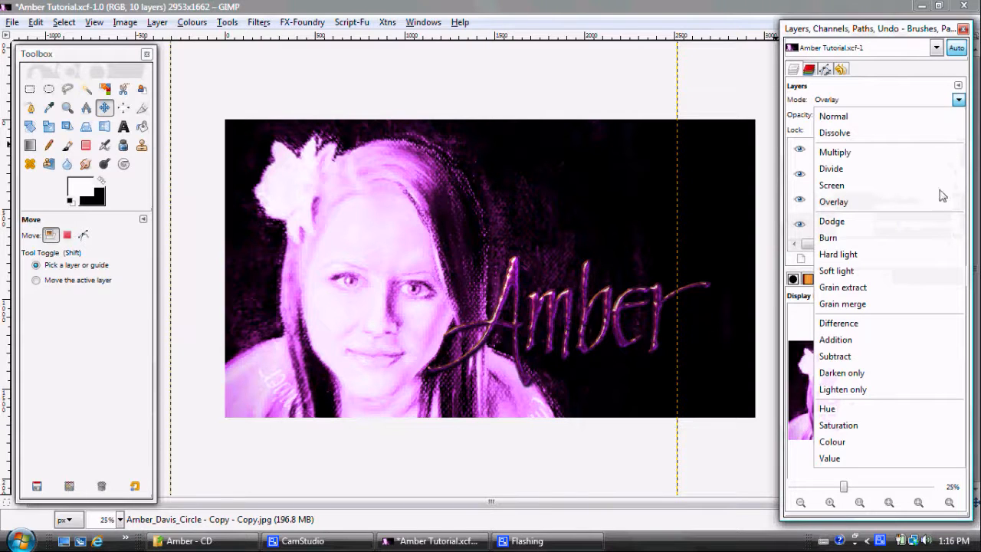
left_click(933, 220)
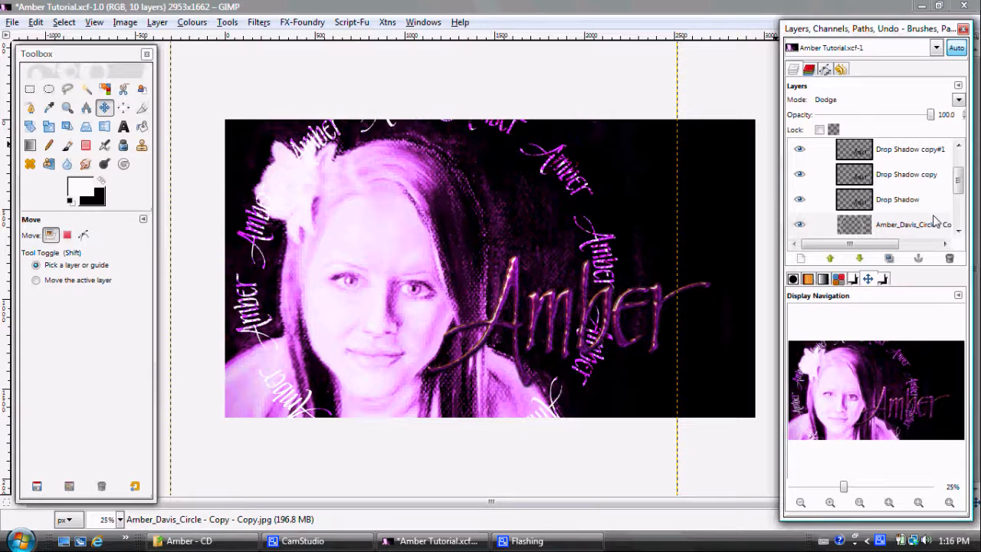
left_click_drag(933, 115, 895, 115)
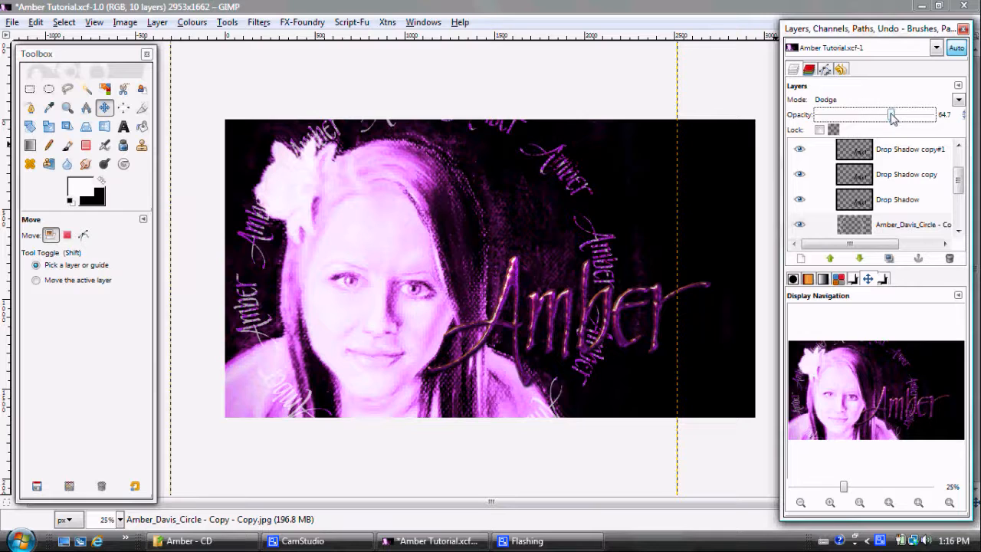
left_click_drag(892, 117, 886, 117)
Step: Add a transparent 2953 x 1662 px layer directly above the bottommost FIL 1.6.0 processing result layer
left_click_drag(960, 181, 964, 222)
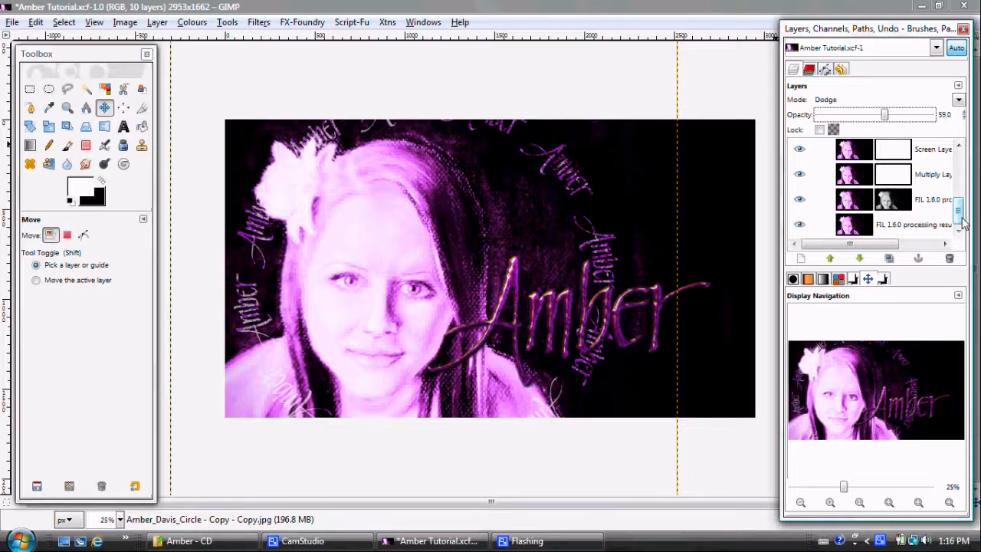
left_click(868, 223)
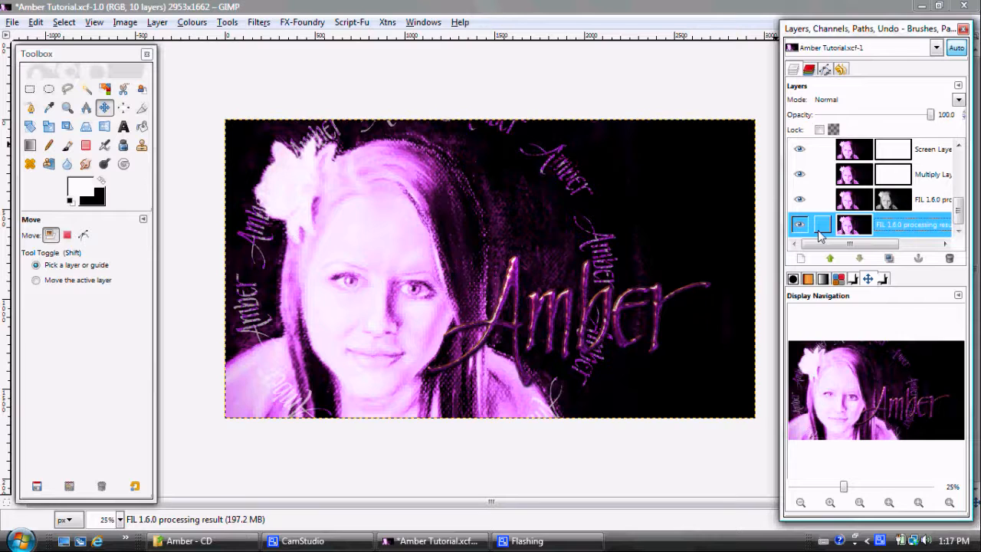
left_click(802, 258)
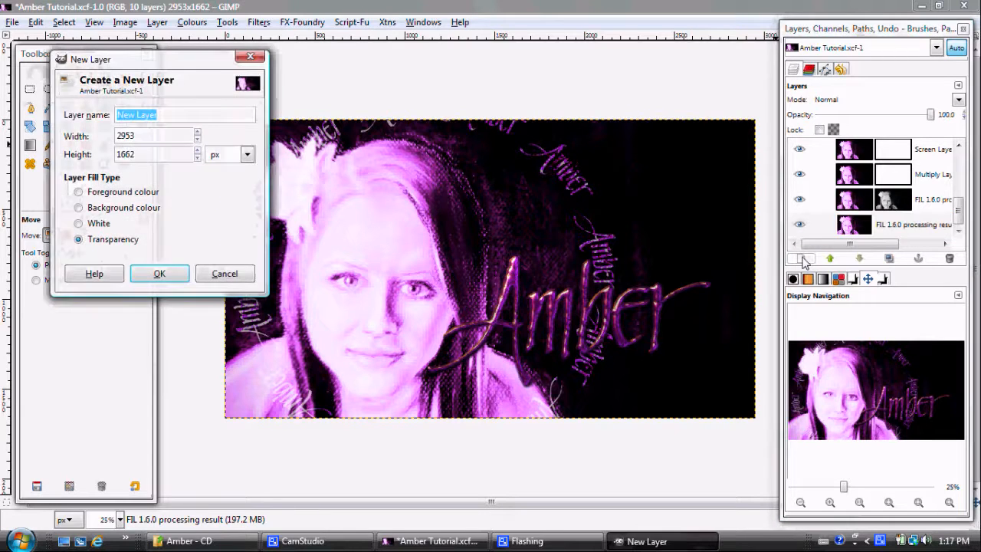
left_click(159, 275)
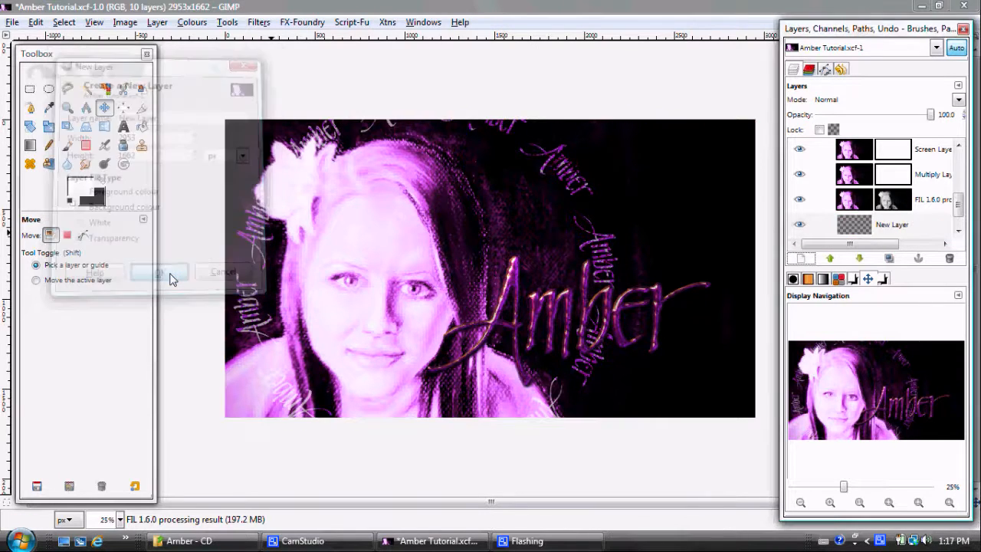
Step: Render Plasma clouds on the new transparent layer using random seed 0 and turbulence 1.0
left_click(257, 23)
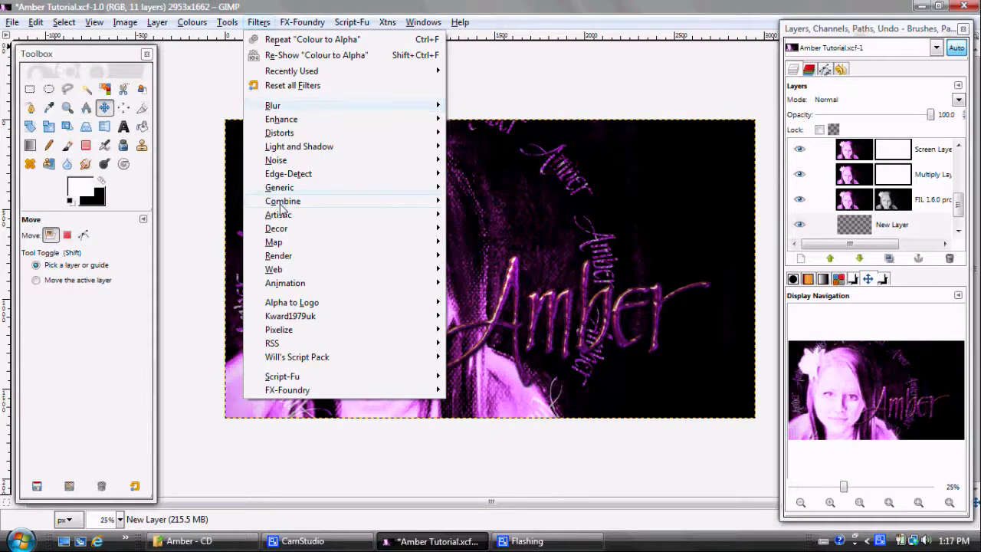
mouse_move(301, 261)
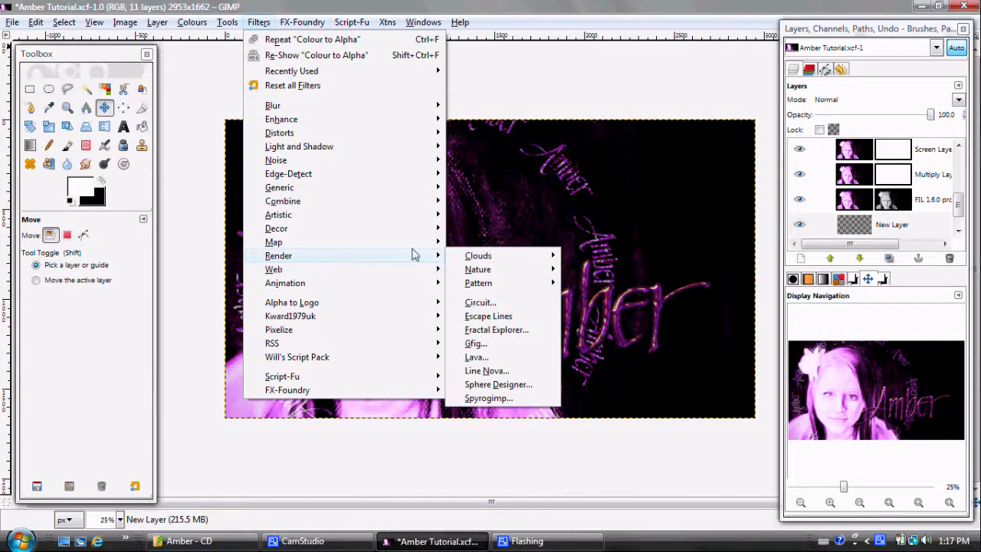
mouse_move(509, 261)
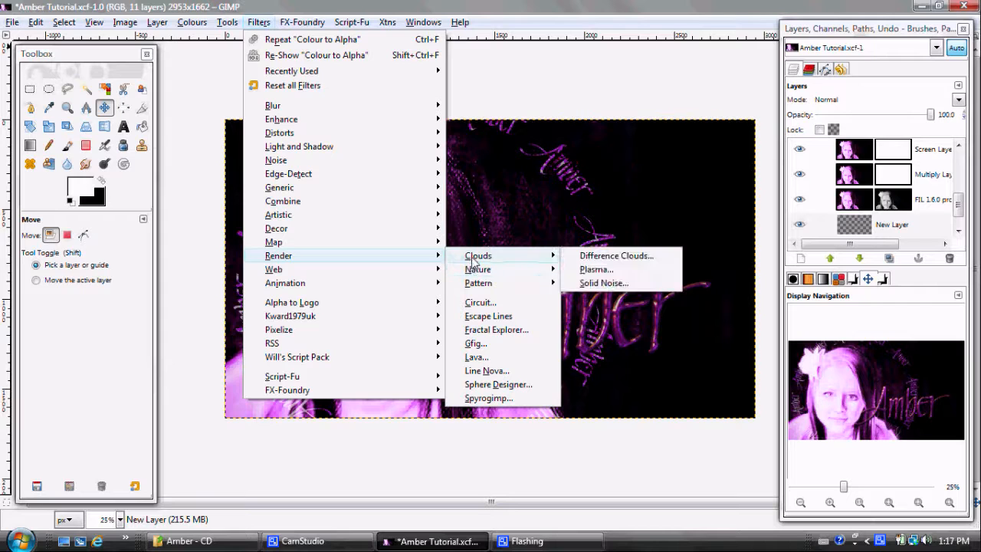
left_click(568, 269)
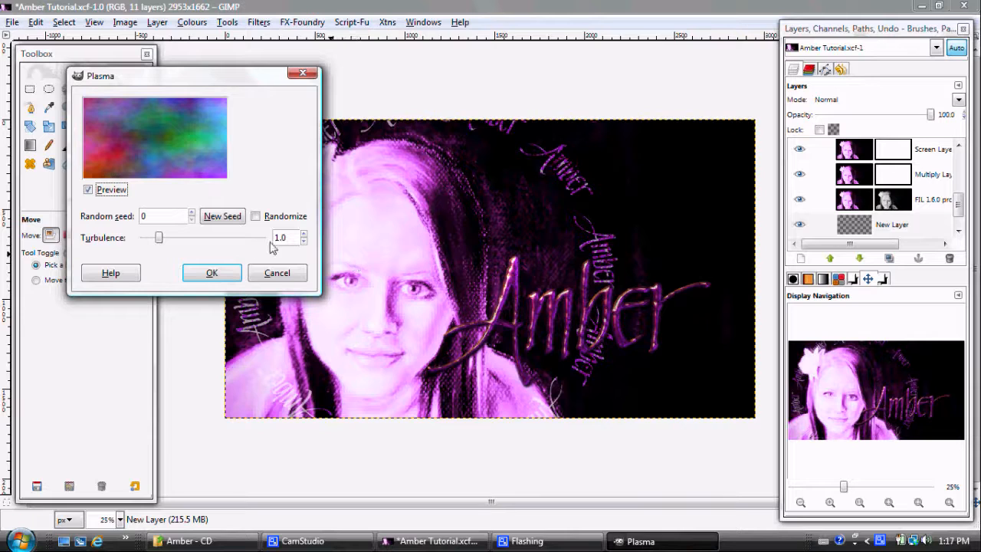
left_click(211, 273)
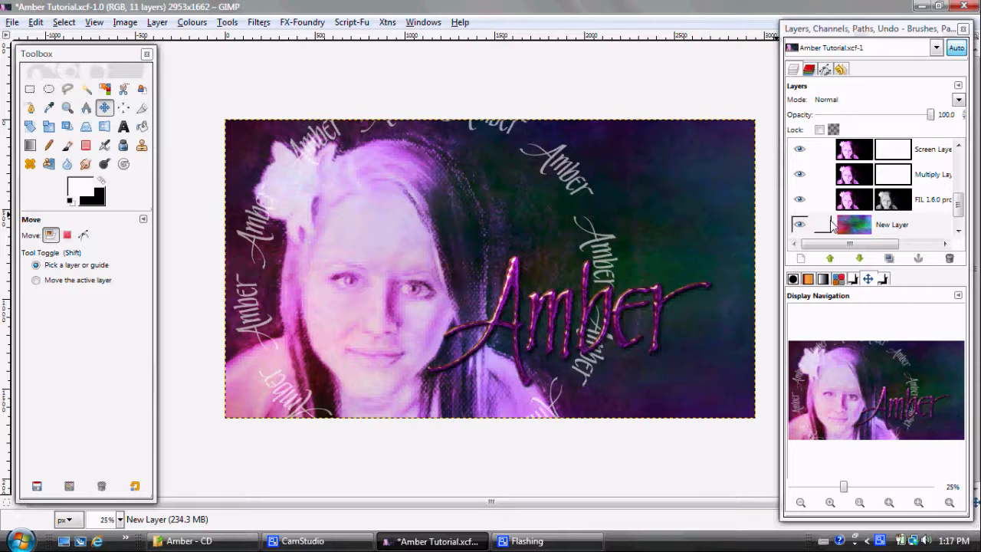
Step: Raise the plasma layer in the stack until it sits directly beneath the calligraphy circle layer
left_click(838, 259)
left_click(837, 259)
left_click(838, 259)
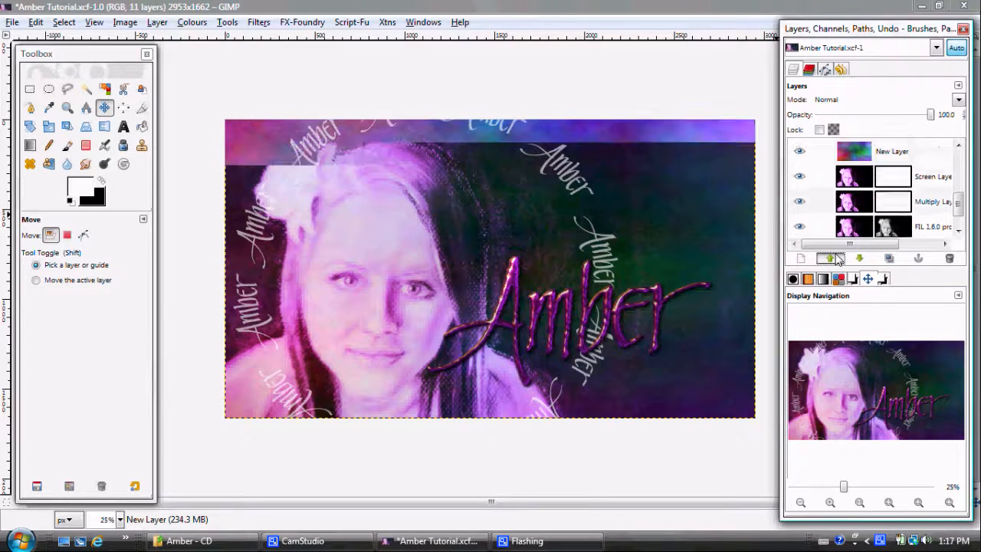
left_click(839, 259)
left_click(839, 259)
left_click(858, 259)
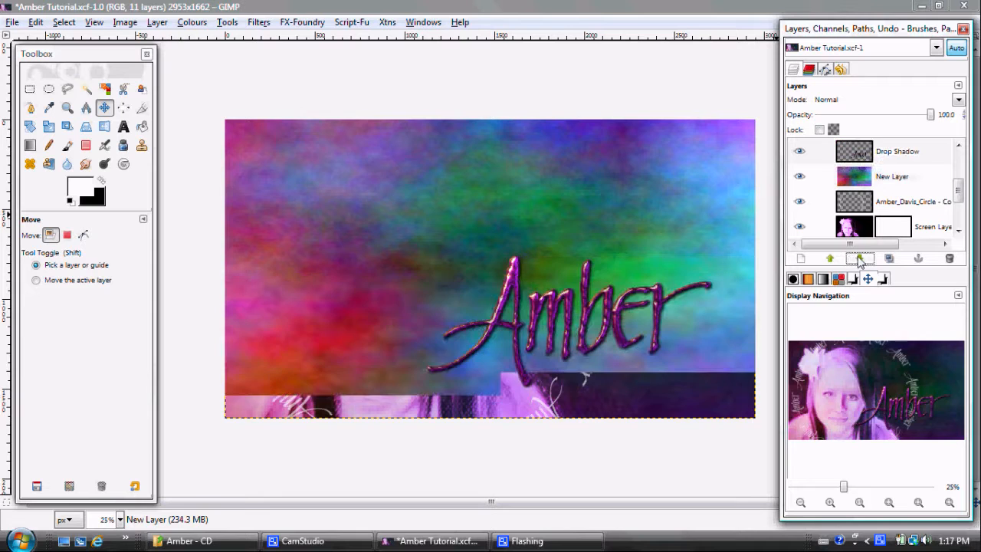
left_click(858, 259)
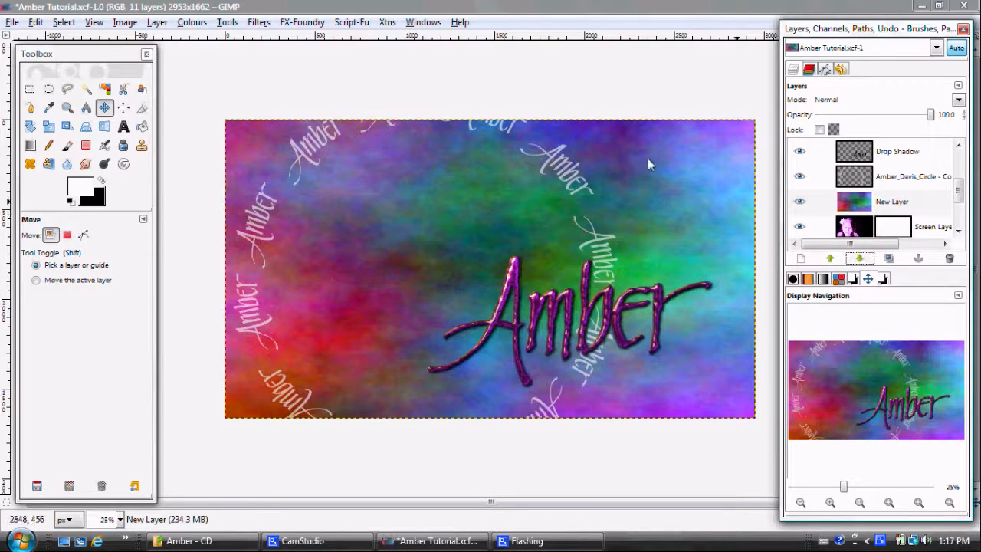
Step: Apply a Gaussian blur to the plasma layer with a larger blur radius, using the RLE method
left_click(258, 23)
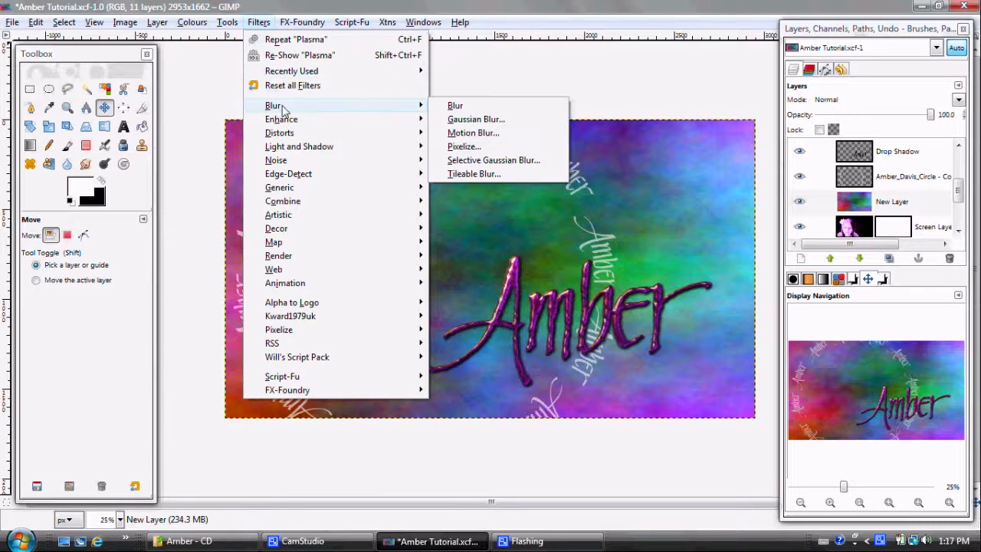
mouse_move(426, 106)
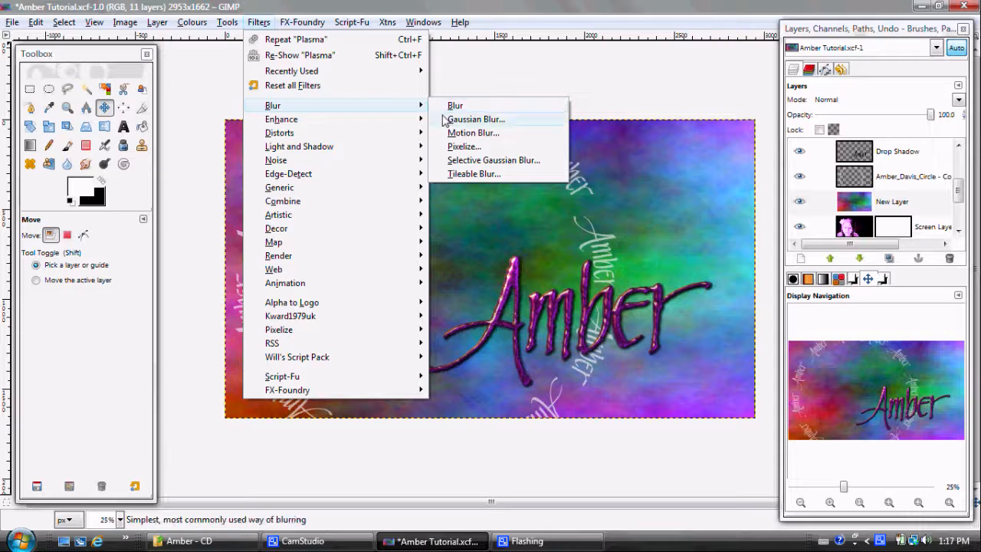
left_click(443, 118)
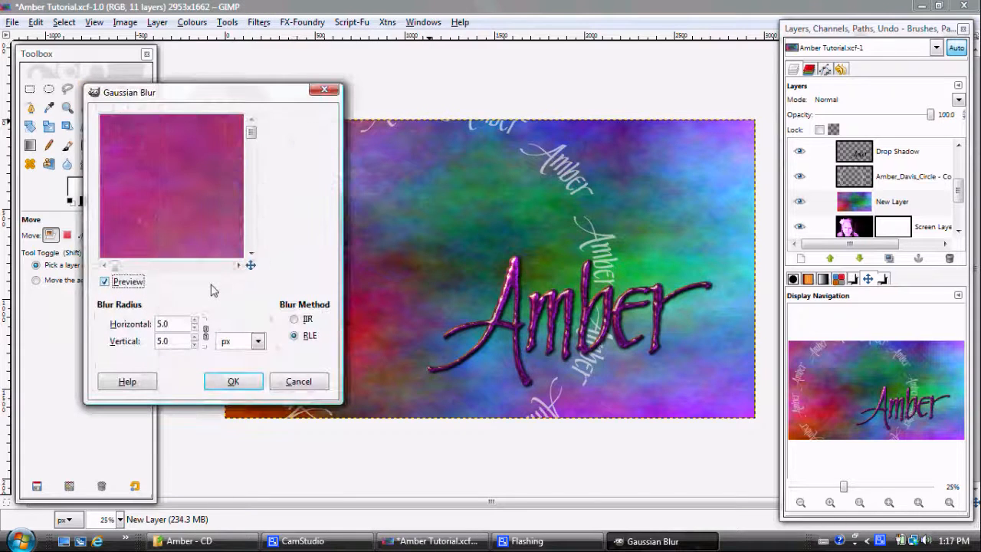
left_click(162, 325)
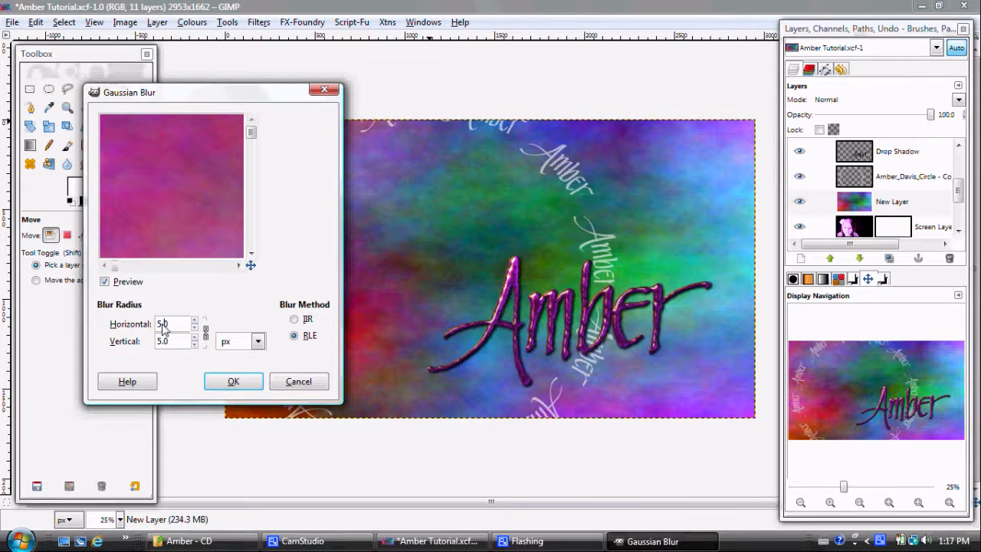
type("0")
key("Tab")
left_click(213, 385)
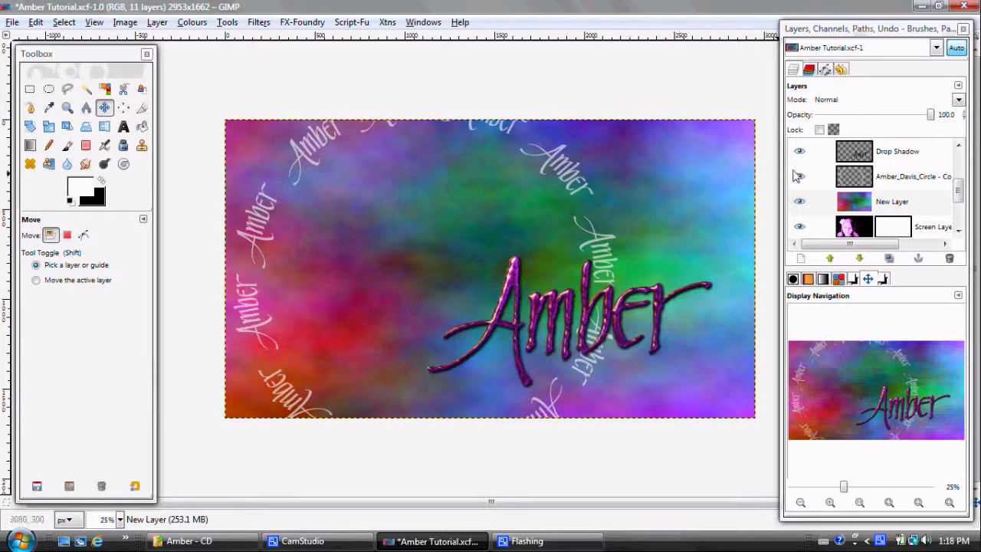
Step: Set the blurred plasma layer's blend mode to Overlay
left_click(845, 201)
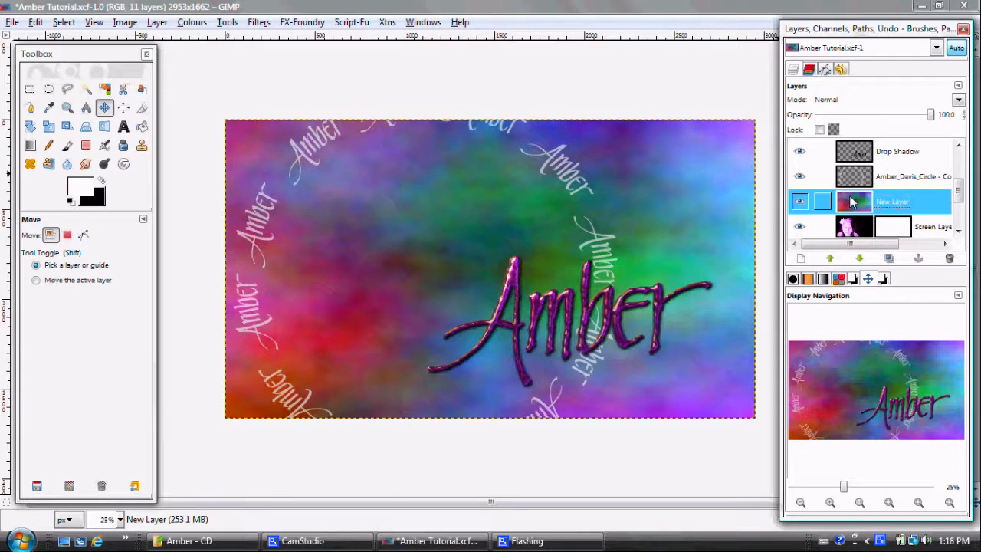
left_click(958, 100)
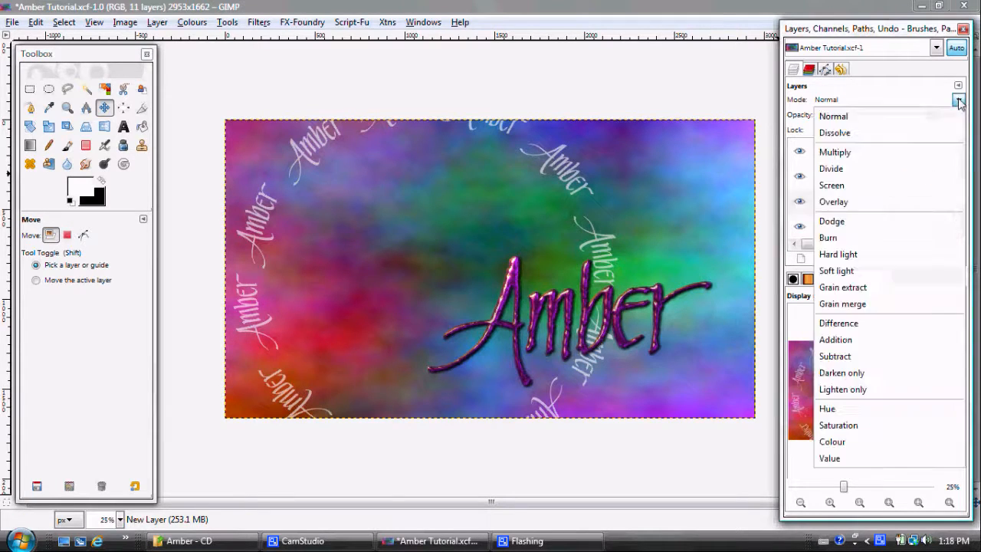
left_click(924, 202)
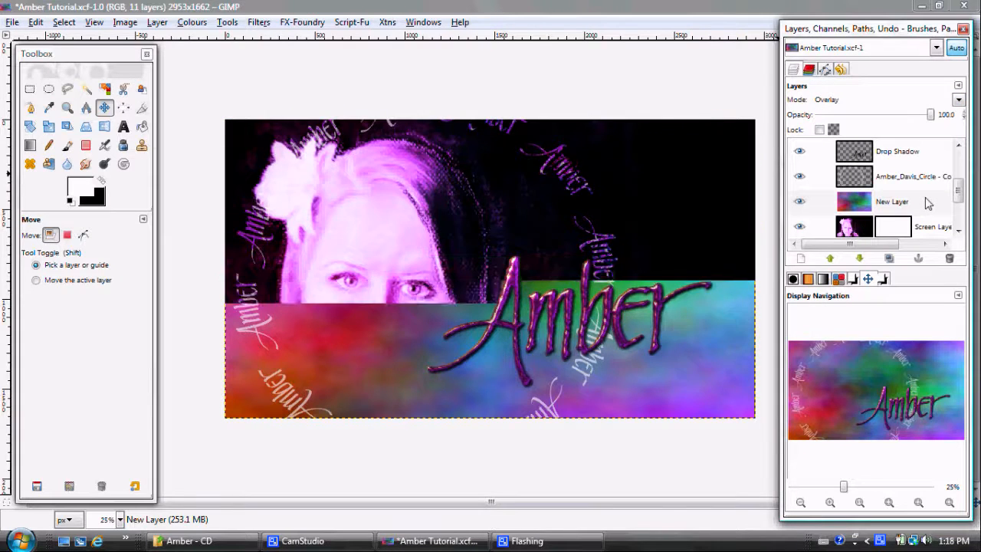